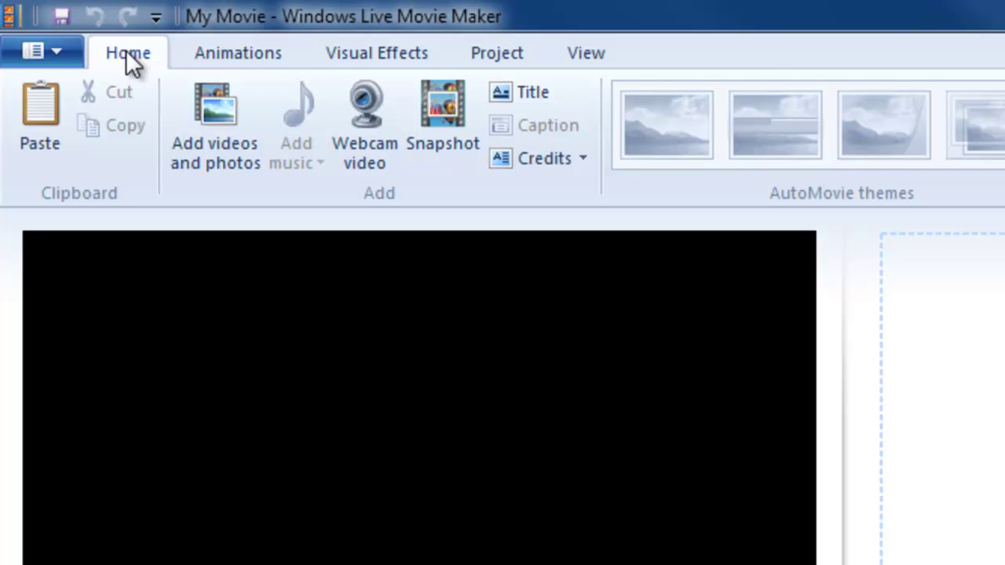
# Browse the Animations, Visual Effects, Project and View ribbon tabs, then return to Home.
pyautogui.click(236, 45)
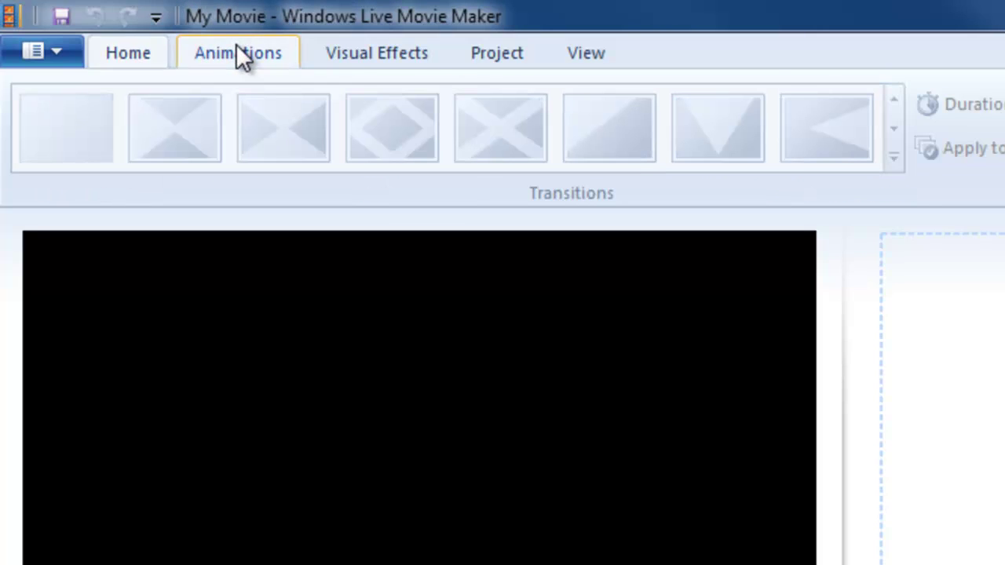
pyautogui.click(365, 57)
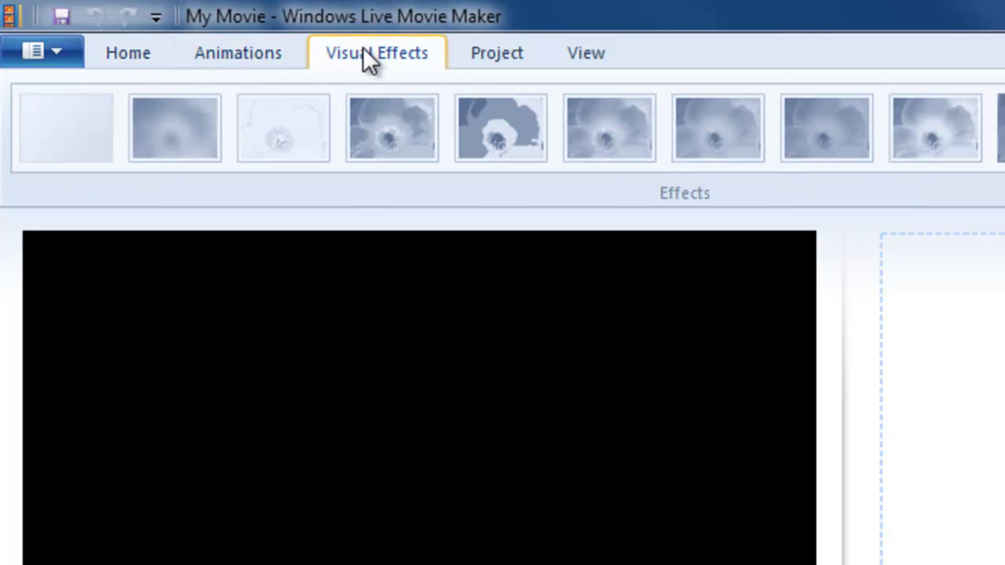
pyautogui.click(492, 56)
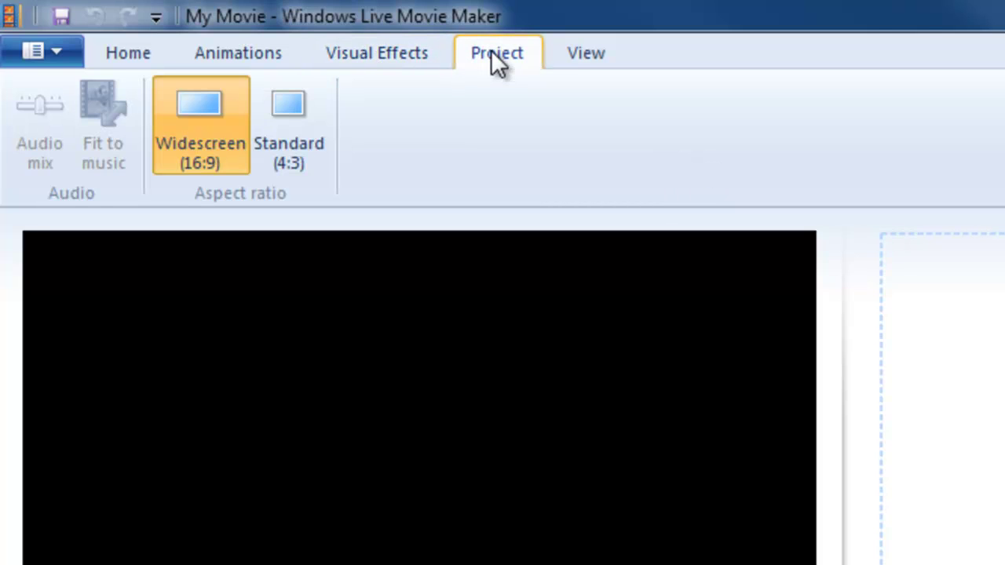
pyautogui.click(587, 56)
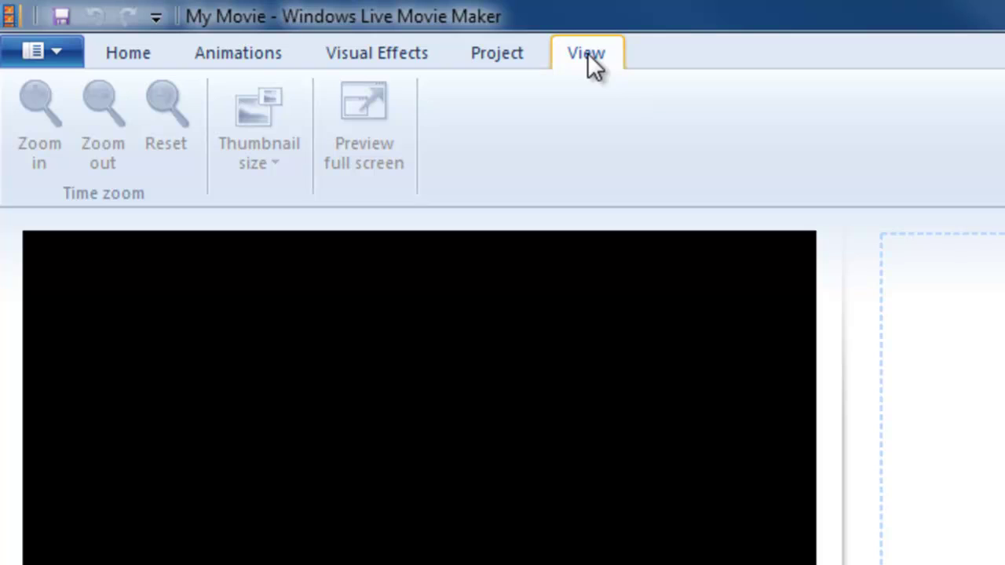
pyautogui.click(130, 55)
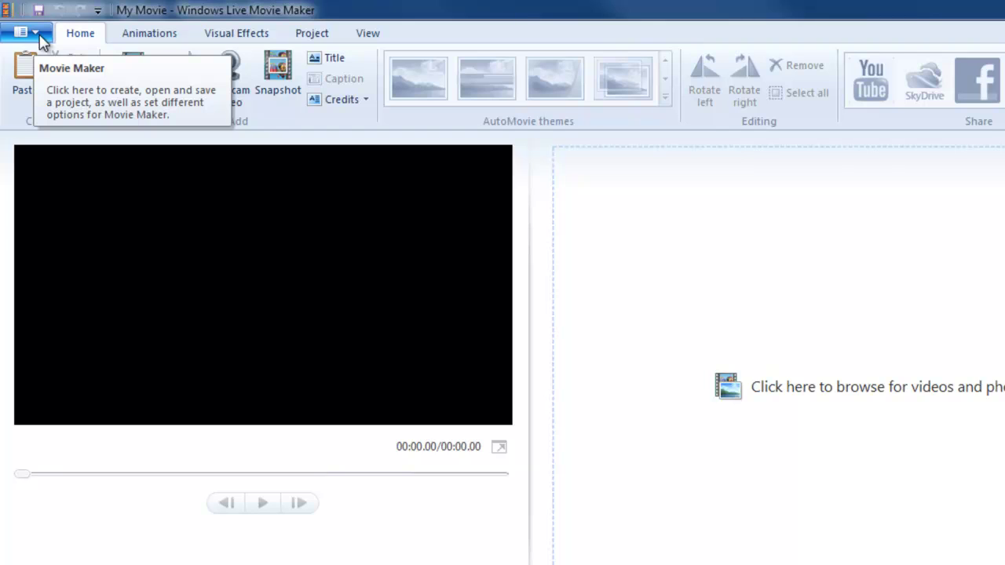
# Look over the project commands menu, close it, and save the project.
pyautogui.click(38, 36)
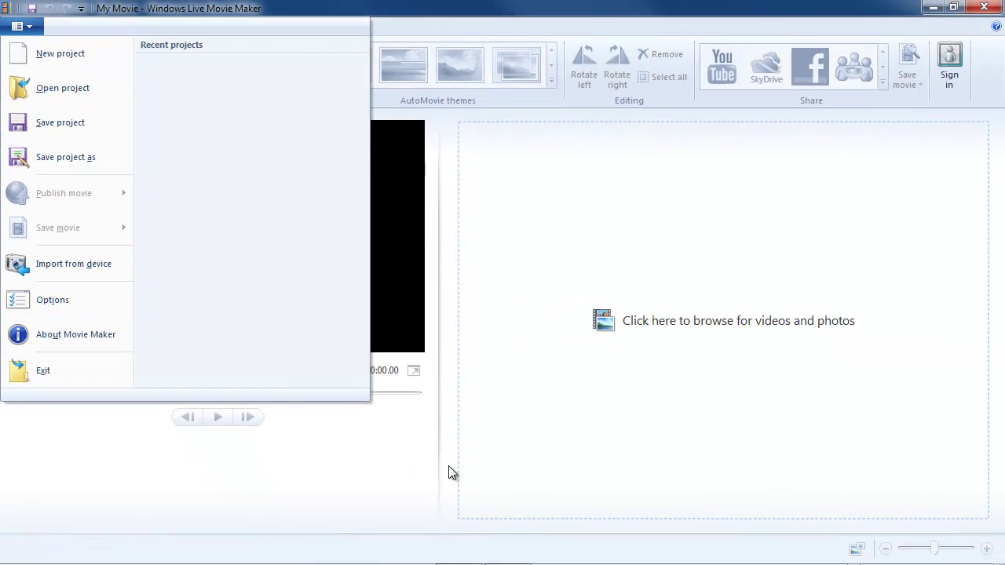
pyautogui.click(412, 475)
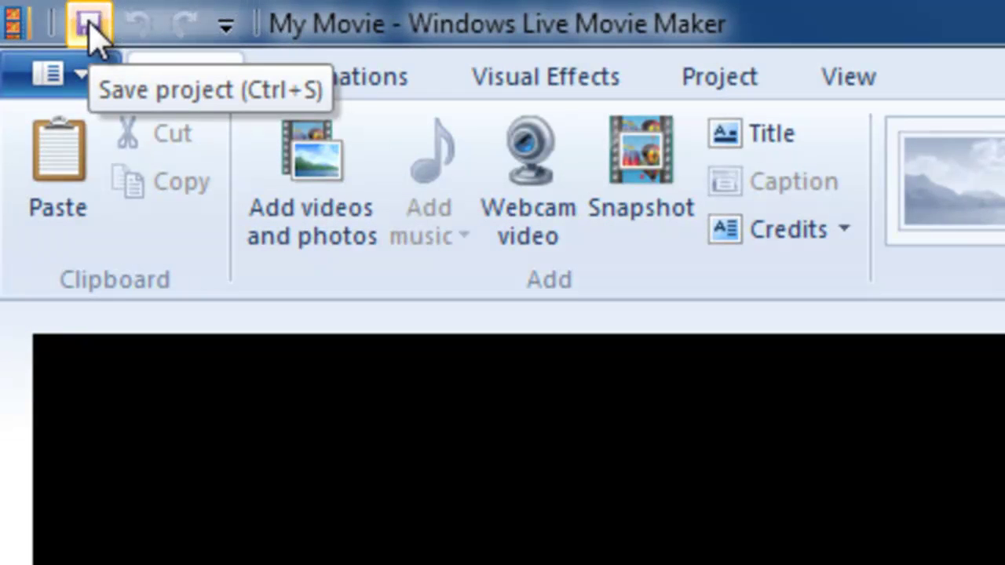
pyautogui.click(89, 26)
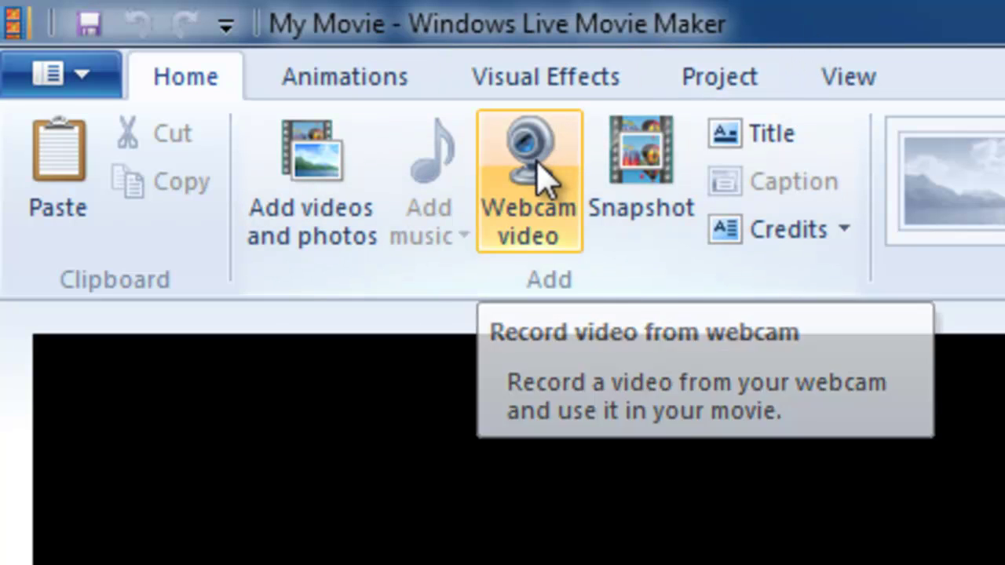
# Pin webcam recording as a quick shortcut and remove it, then widen the preview area.
pyautogui.rightClick(542, 174)
pyautogui.click(663, 201)
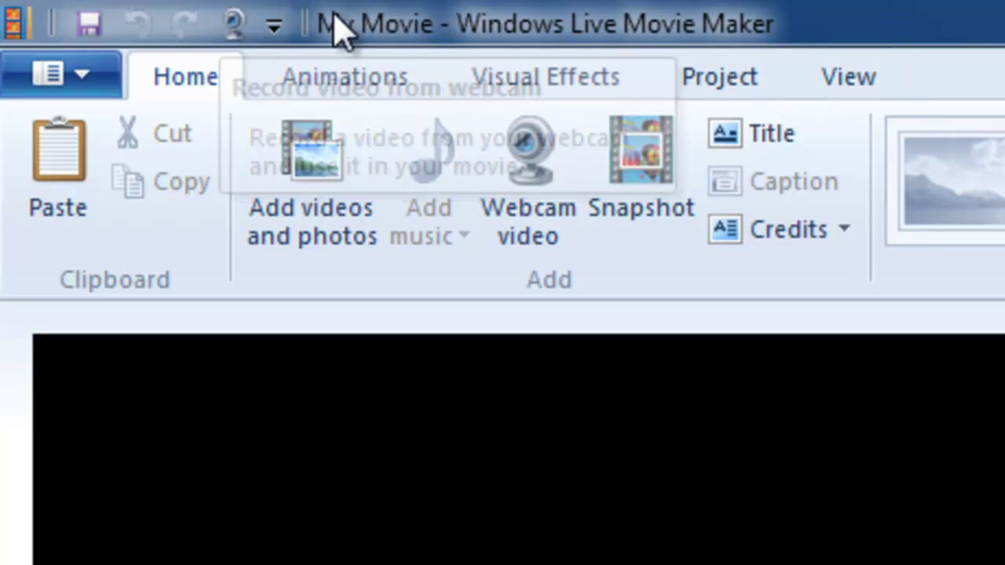
pyautogui.rightClick(235, 31)
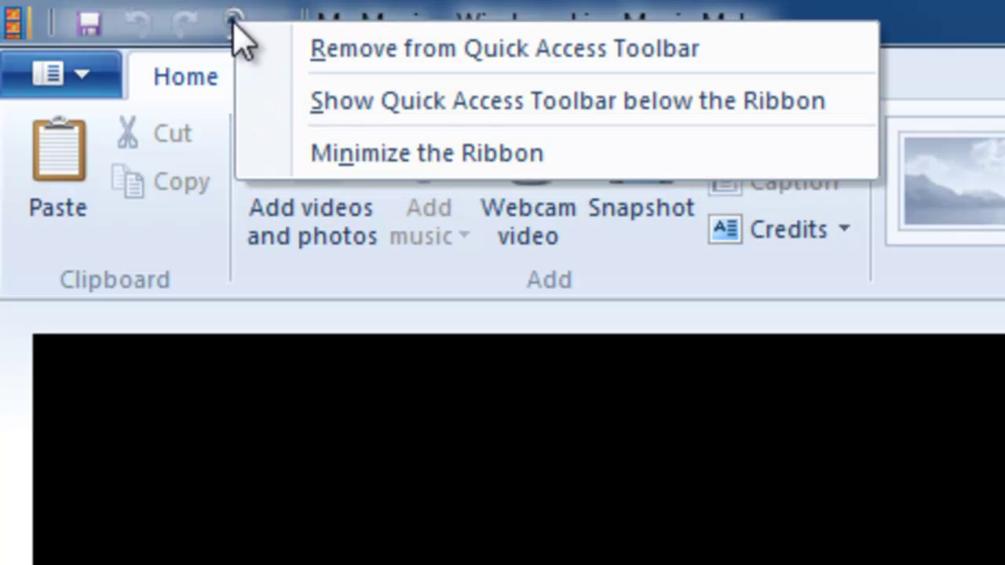
pyautogui.click(351, 49)
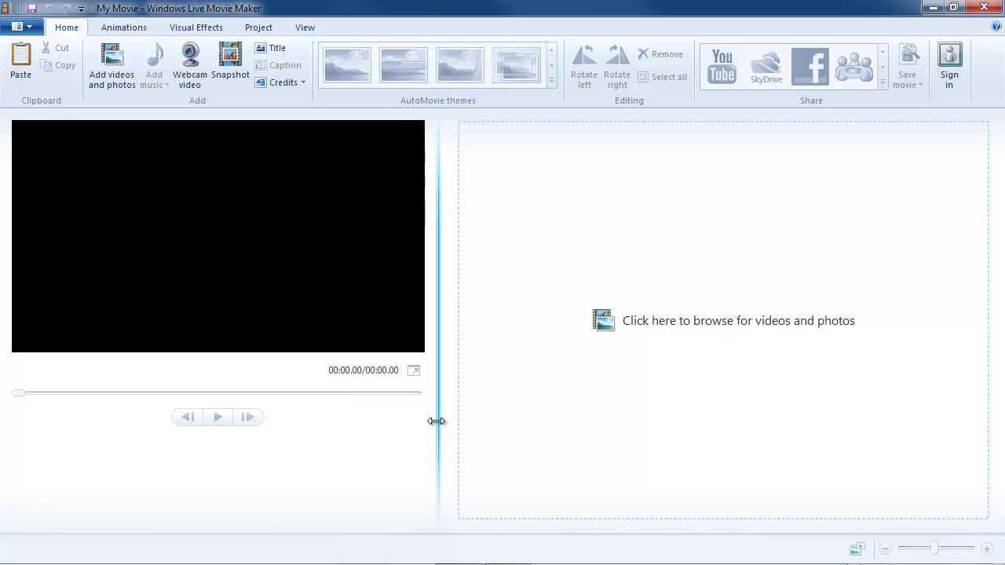
pyautogui.moveTo(436, 422); pyautogui.dragTo(490, 431)
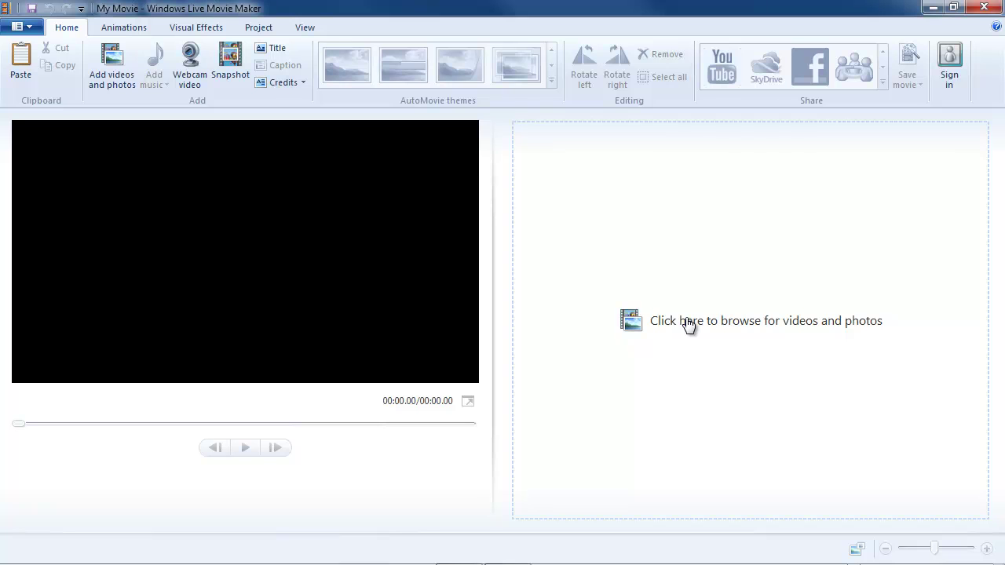
# Add the 933_0150.MOV pool clip from the WLMM folder to the storyboard.
pyautogui.click(687, 324)
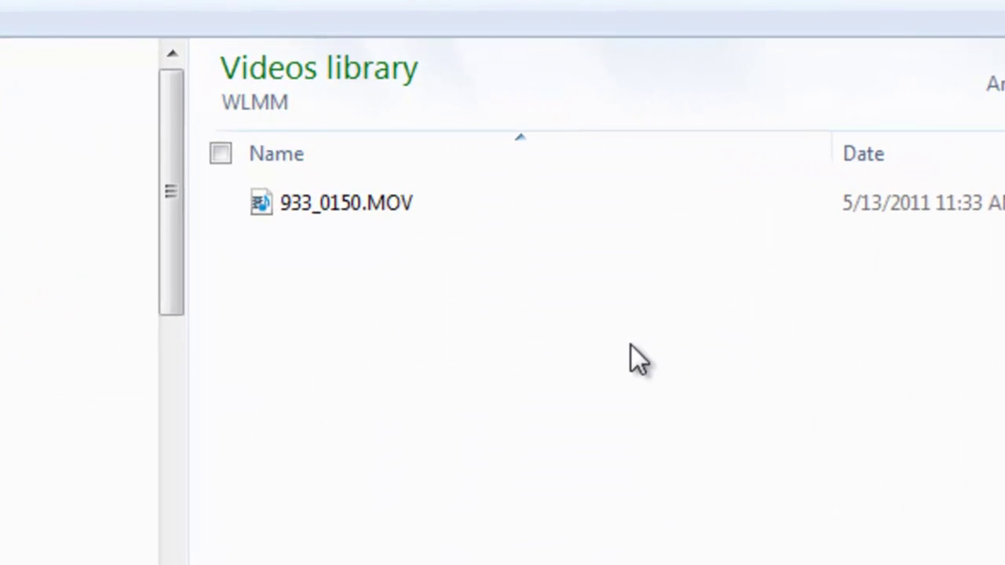
pyautogui.click(316, 199)
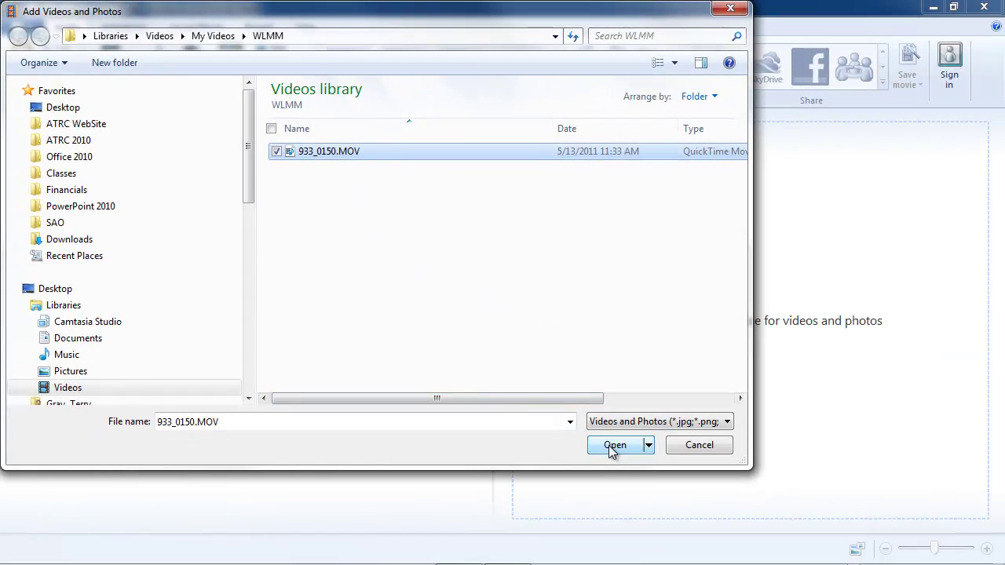
pyautogui.click(691, 534)
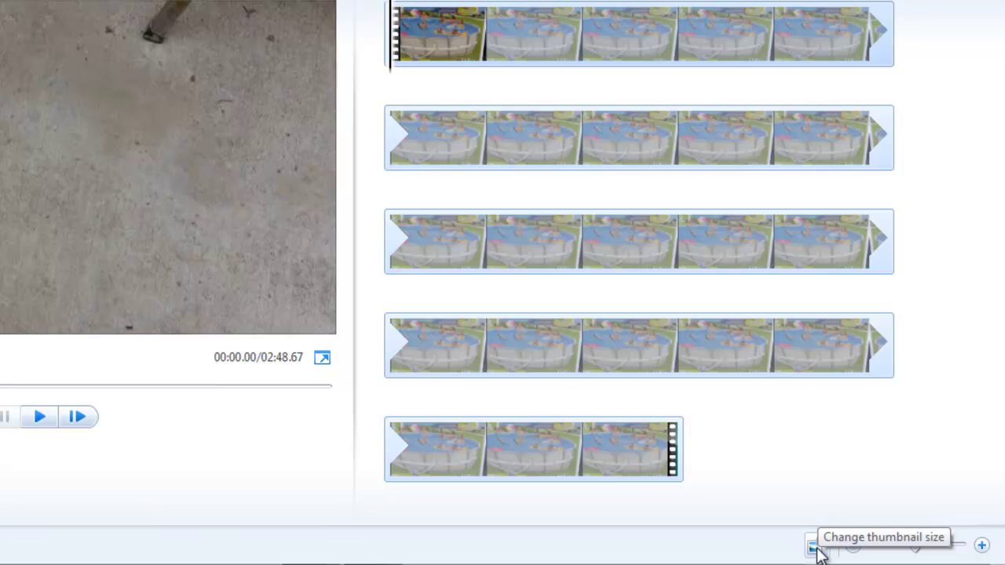
# Try extra small and extra large storyboard thumbnails, settling on small size.
pyautogui.click(817, 548)
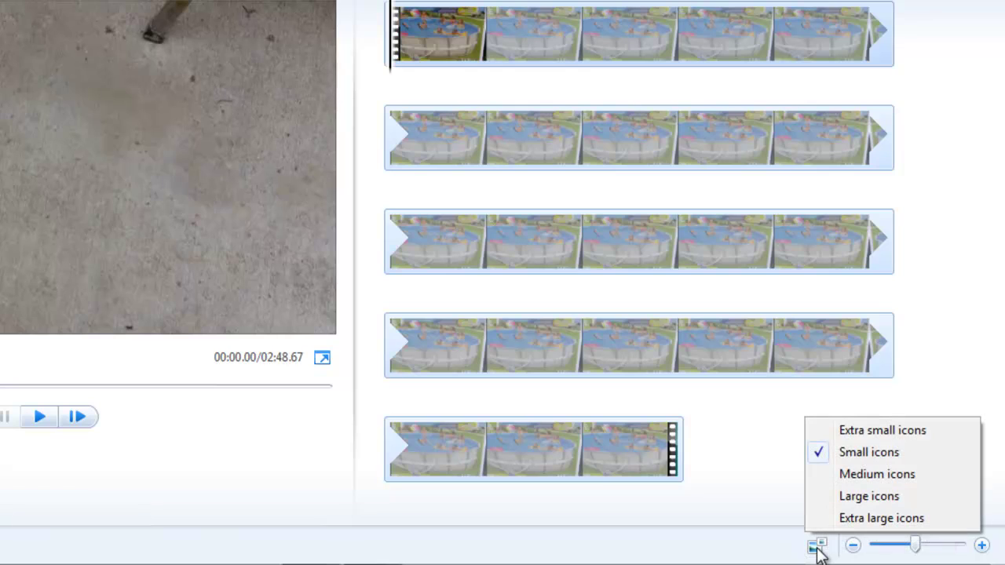
pyautogui.click(868, 431)
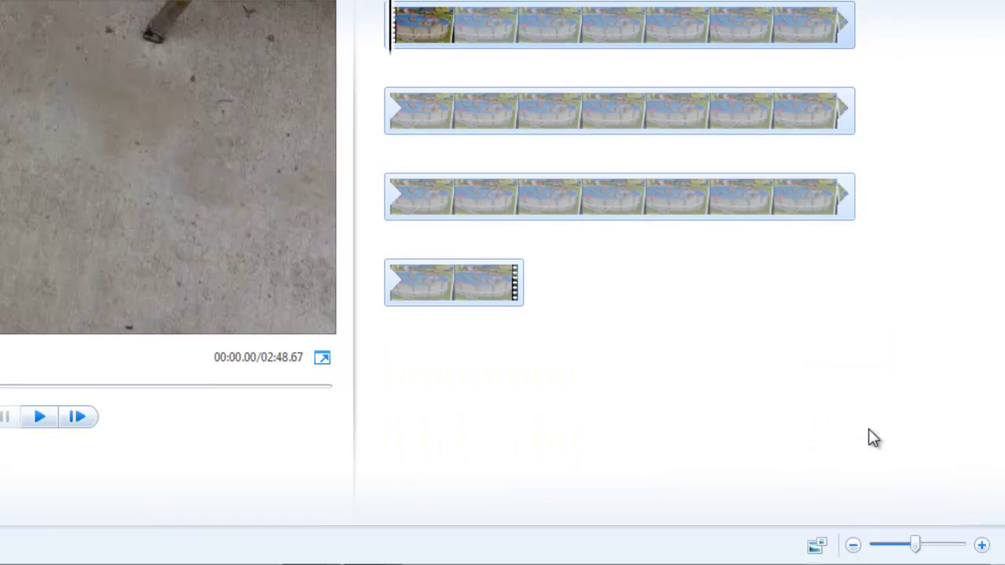
pyautogui.click(818, 547)
pyautogui.click(853, 519)
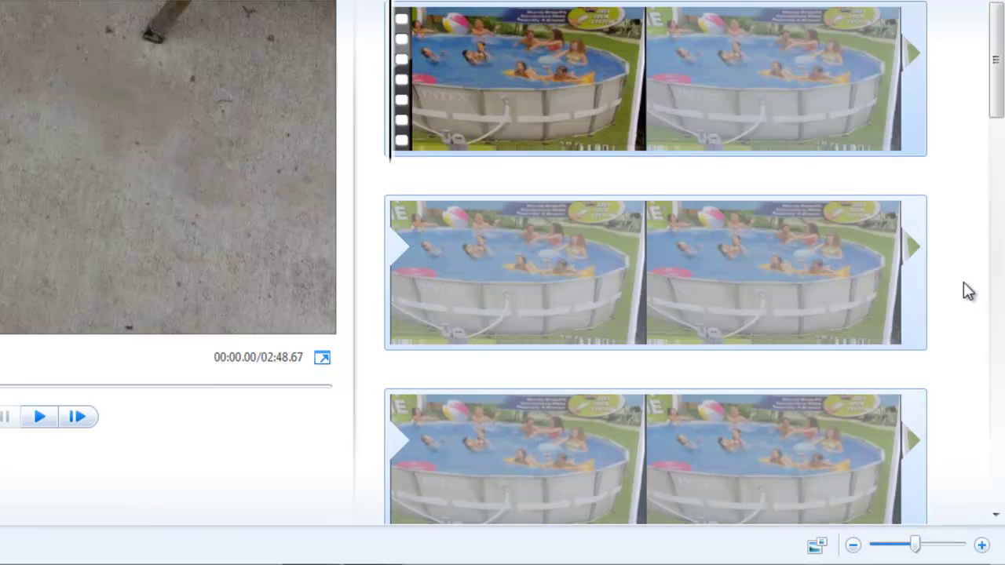
pyautogui.moveTo(998, 111); pyautogui.dragTo(1001, 498)
pyautogui.click(818, 545)
pyautogui.click(864, 451)
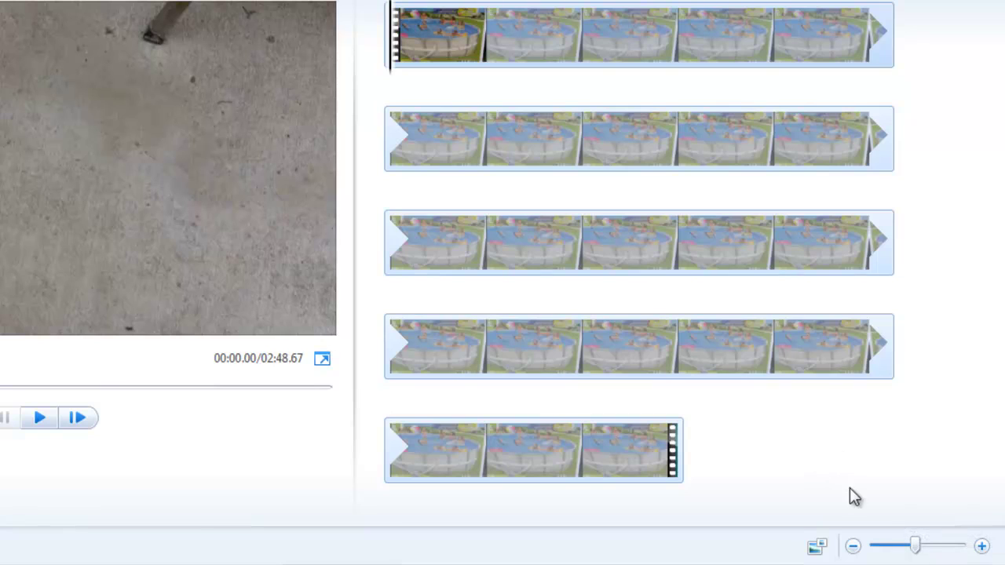
# Jump the preview to 01:45.67 and zoom the thumbnails so the clip spans five rows.
pyautogui.moveTo(917, 547); pyautogui.dragTo(965, 547)
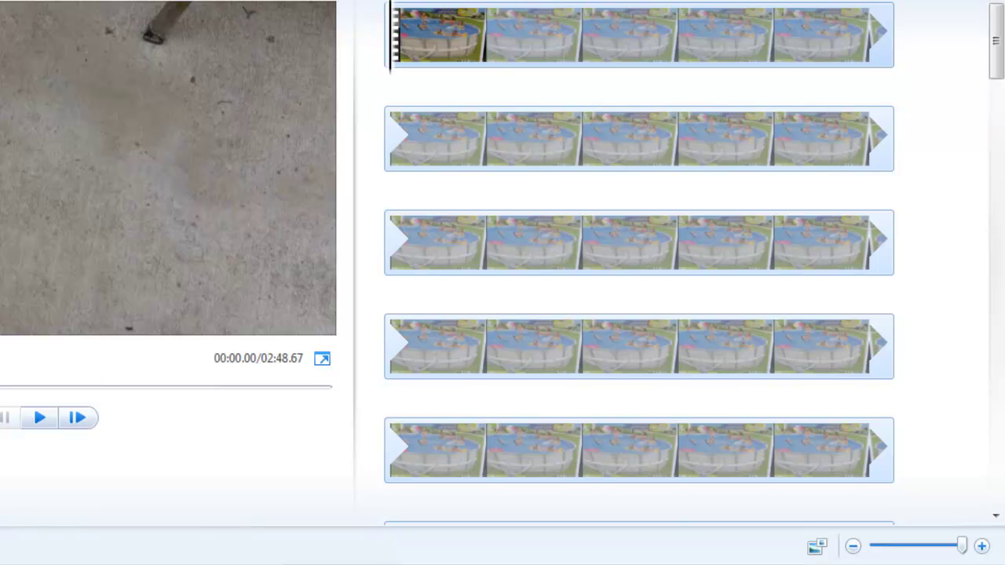
pyautogui.moveTo(995, 63); pyautogui.dragTo(996, 332)
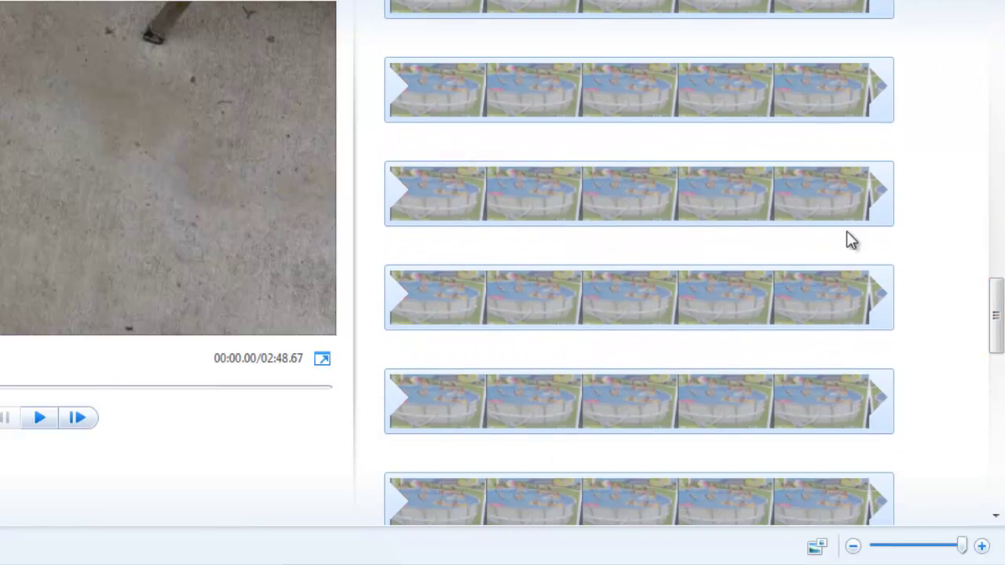
pyautogui.click(835, 198)
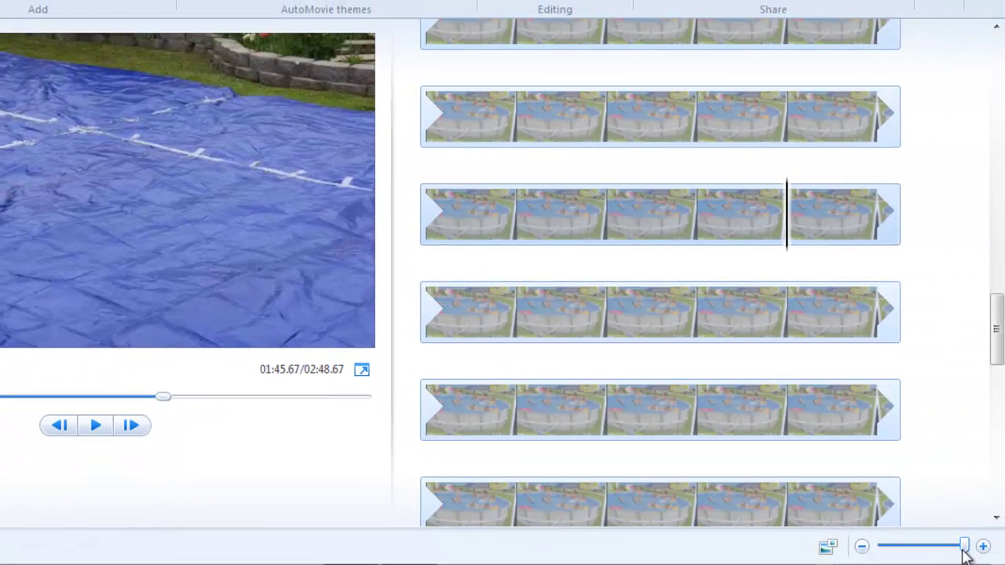
pyautogui.moveTo(964, 547); pyautogui.dragTo(874, 554)
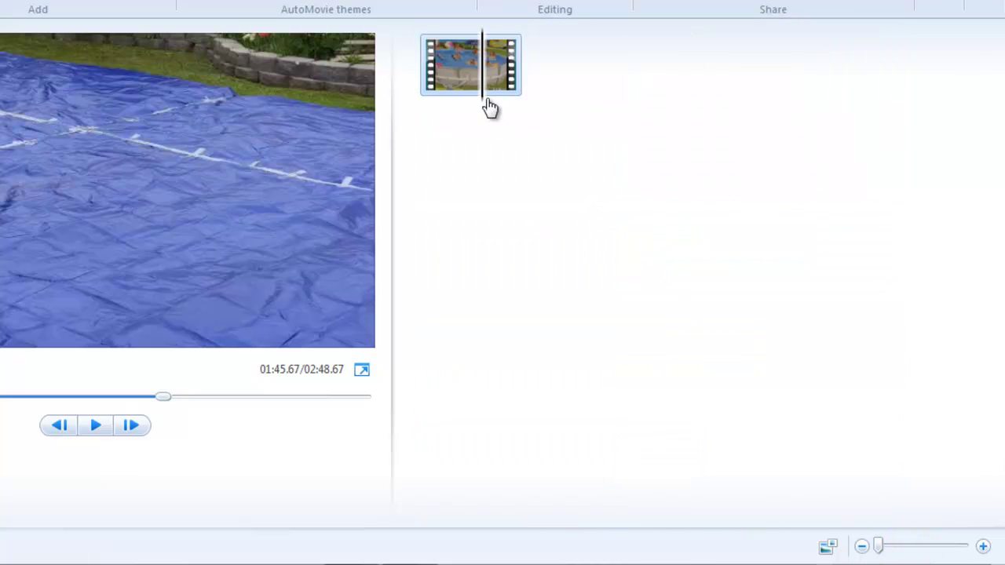
pyautogui.moveTo(878, 547); pyautogui.dragTo(920, 550)
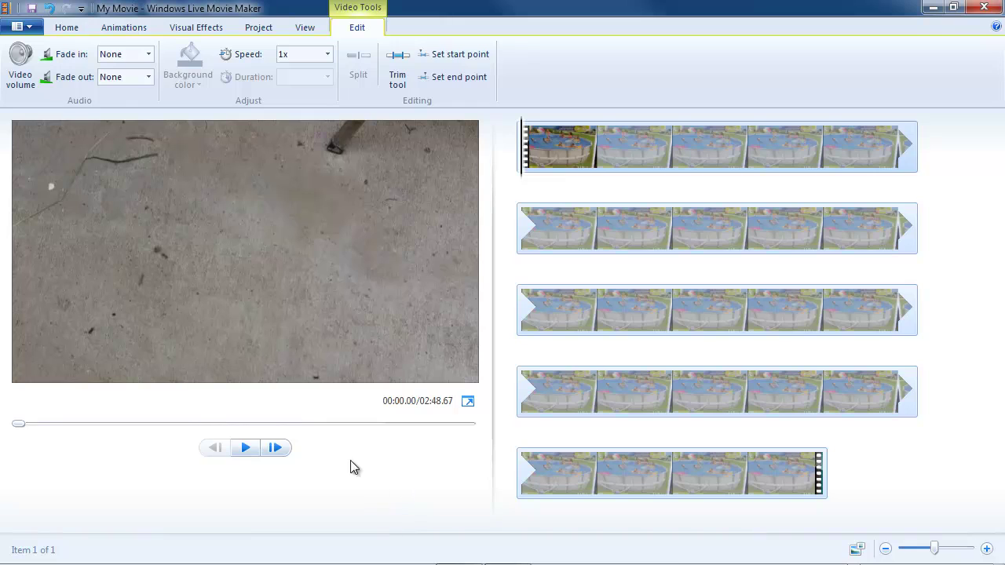
# Show the Home tools and glance at the Save movie options before closing them.
pyautogui.click(67, 29)
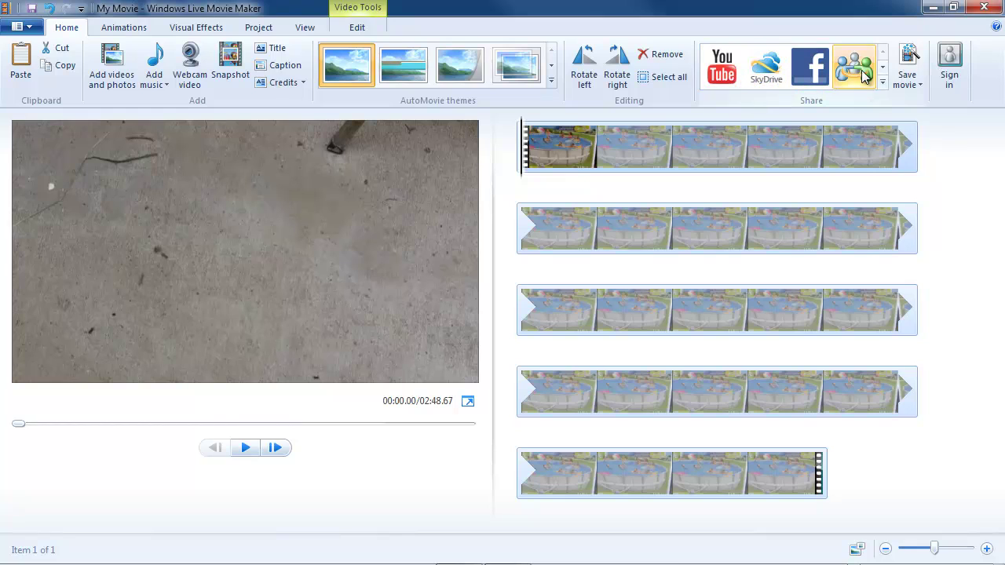
pyautogui.click(919, 87)
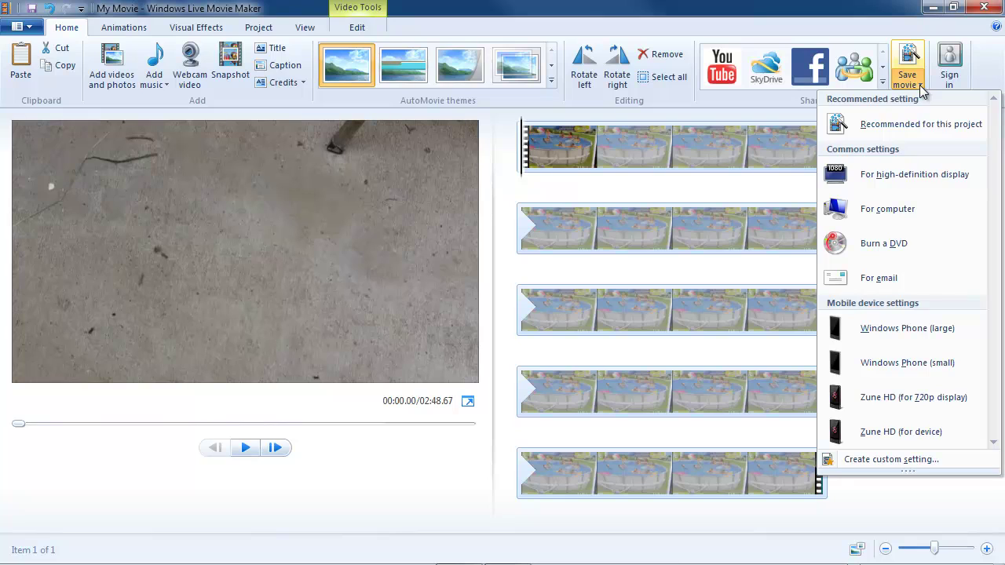
pyautogui.click(918, 86)
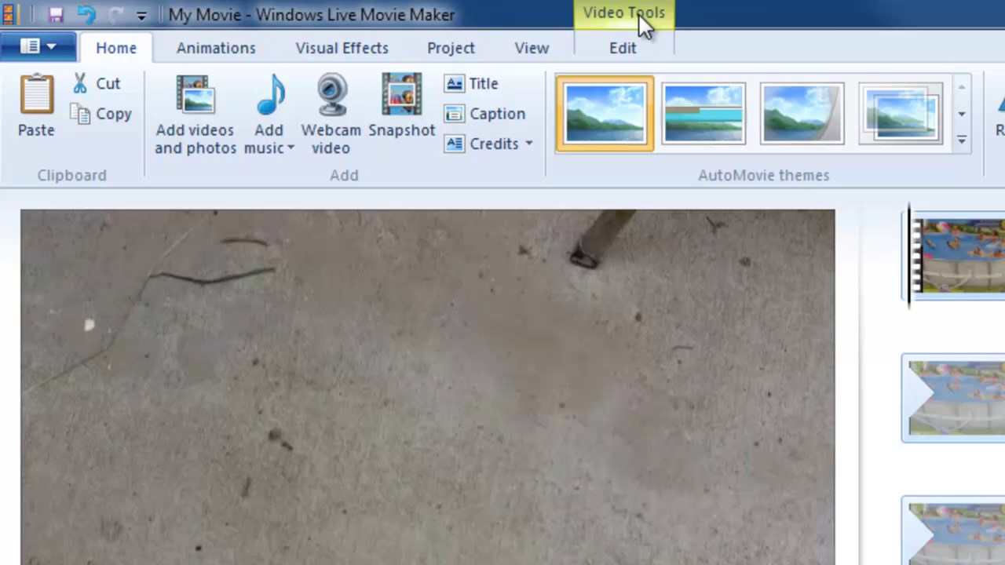
# Open the Video Tools Edit tools and place the playhead at 00:07.03 in the clip.
pyautogui.click(596, 48)
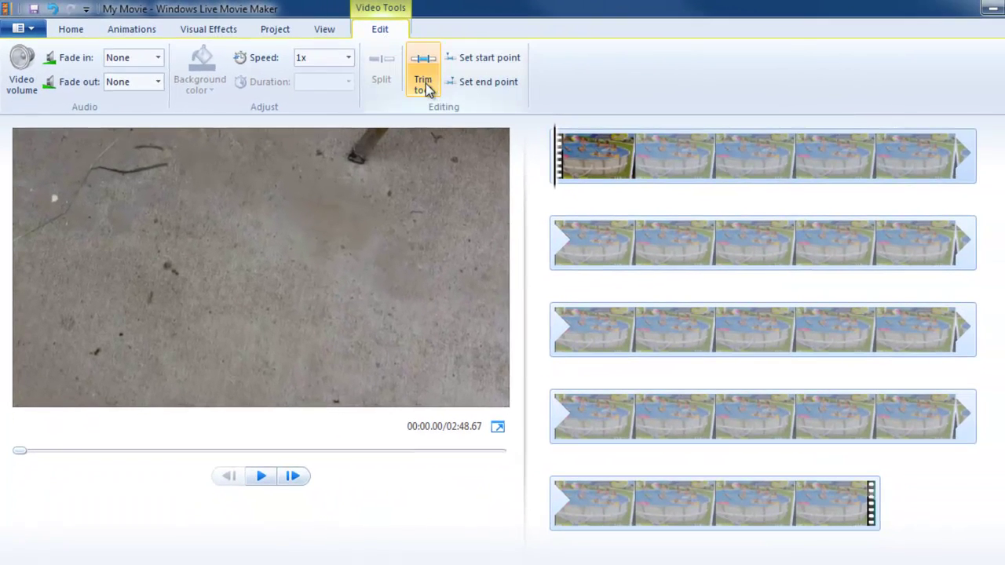
pyautogui.click(686, 158)
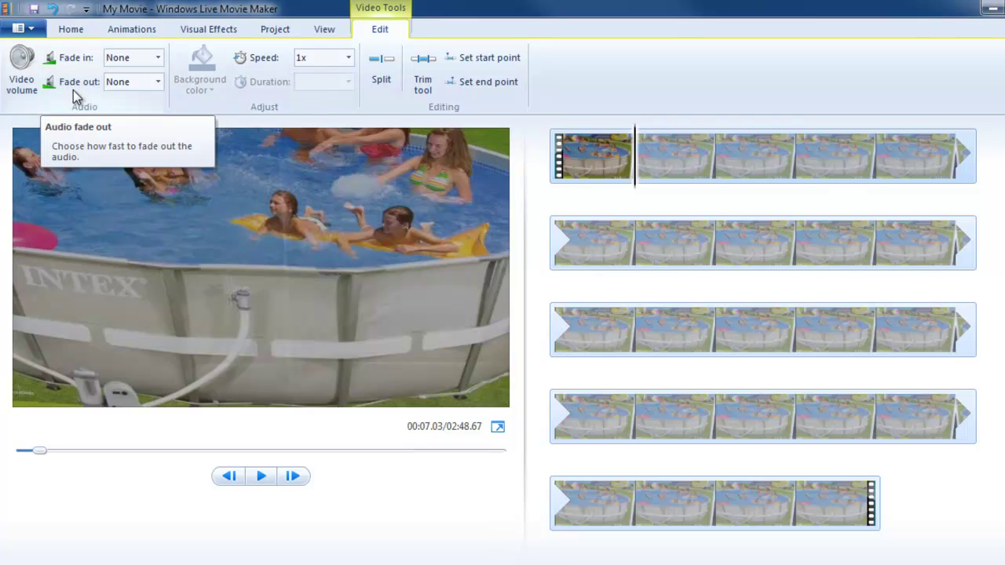
# Add Kalimba.mp3 as music starting at the current point, 00:07.03.
pyautogui.click(70, 36)
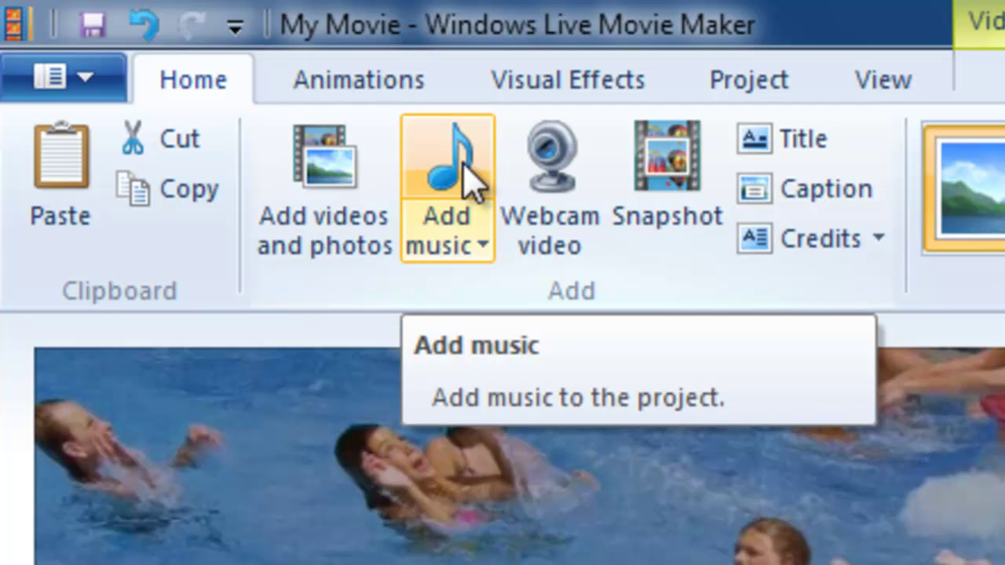
pyautogui.click(485, 250)
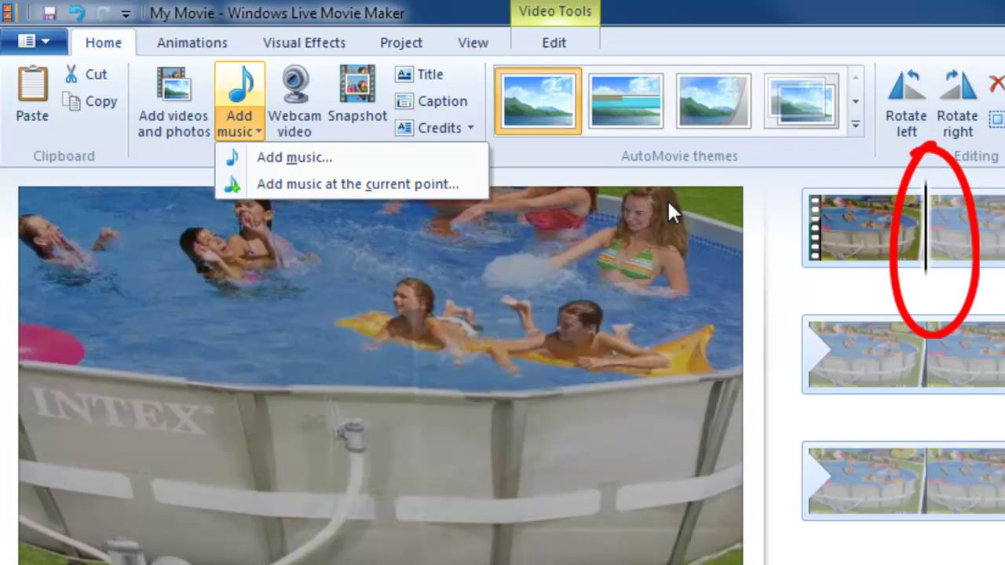
pyautogui.click(423, 184)
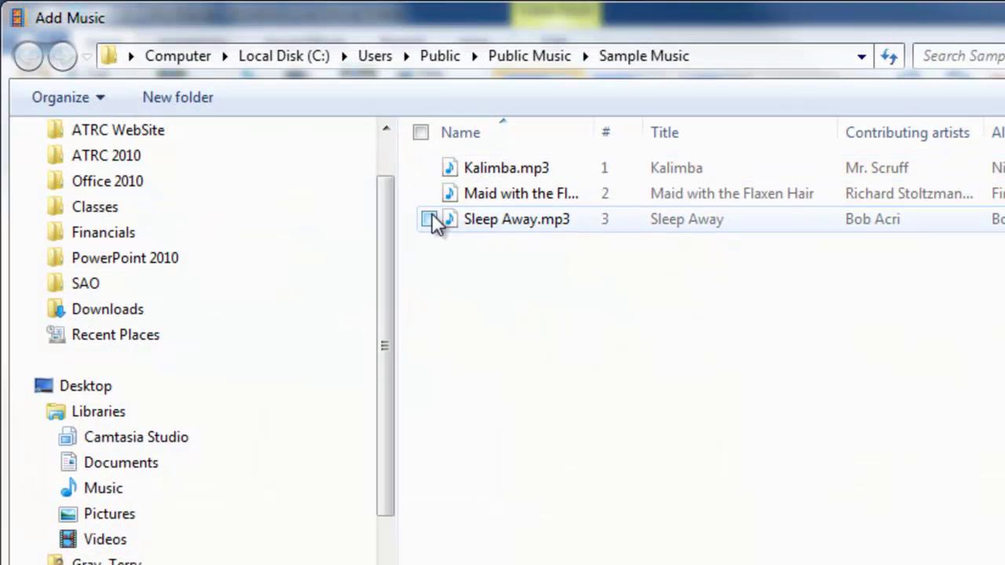
pyautogui.click(521, 169)
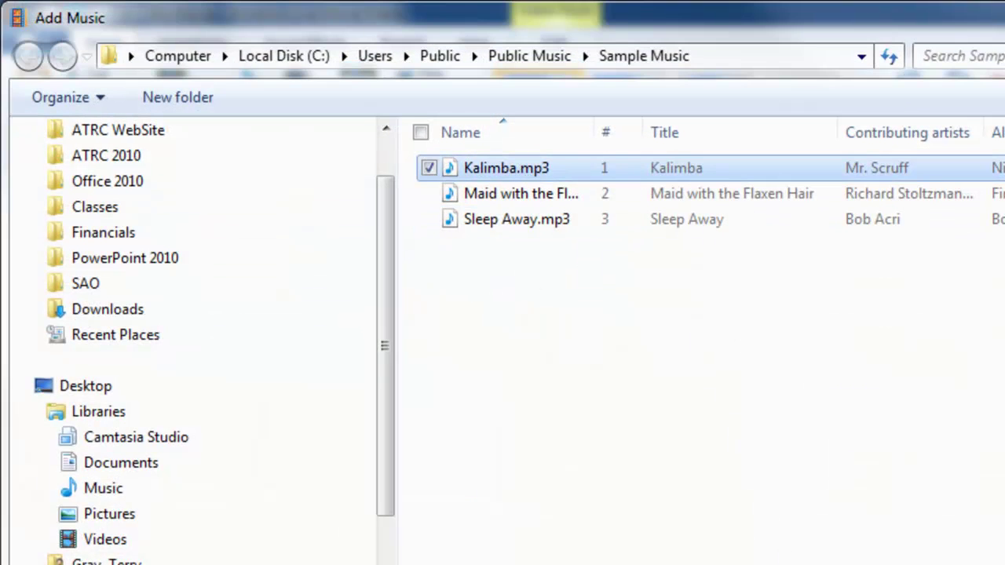
pyautogui.press('Return')
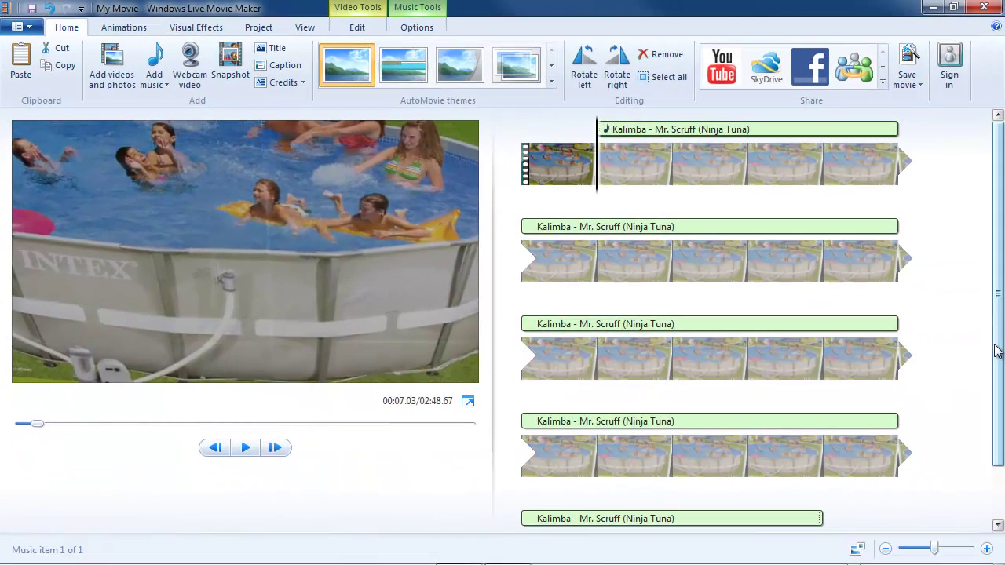
pyautogui.scroll(-3, 991, 408)
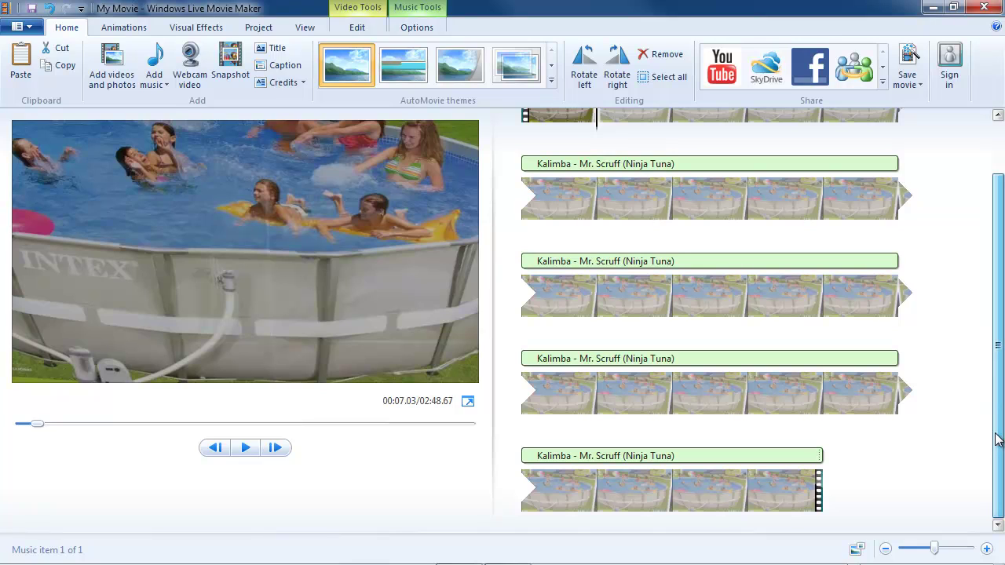
pyautogui.scroll(2, 999, 437)
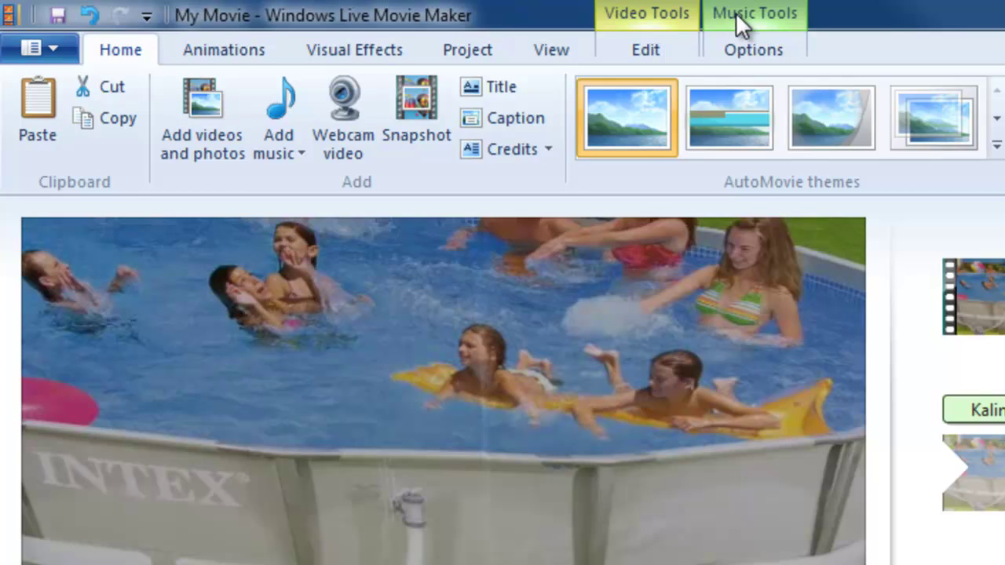
pyautogui.click(762, 11)
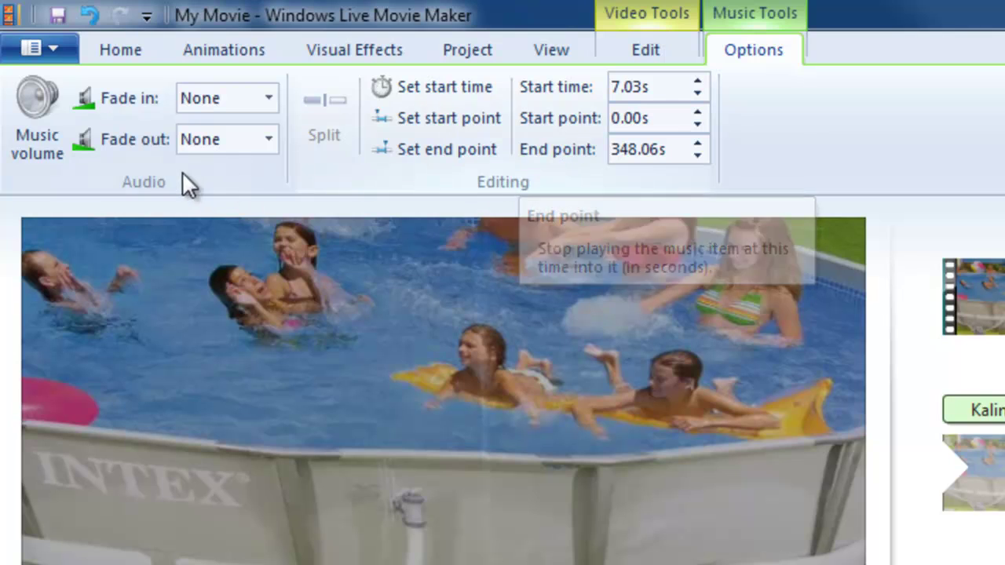
pyautogui.click(38, 126)
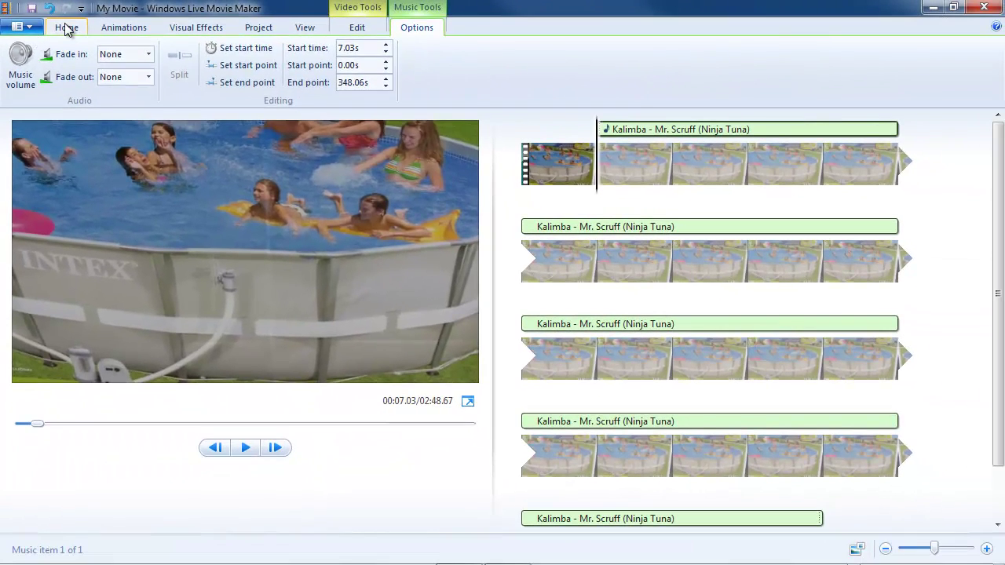
pyautogui.click(67, 29)
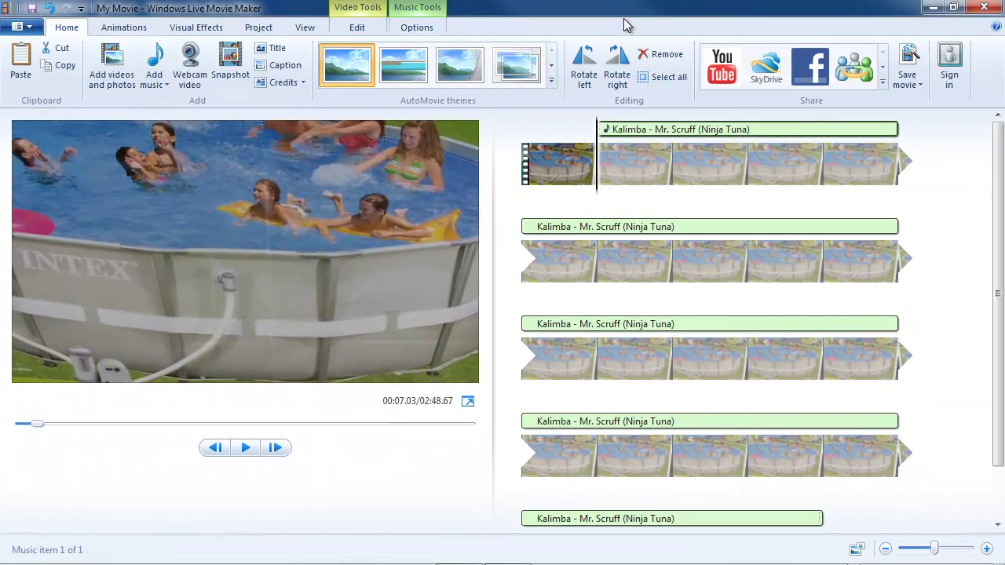